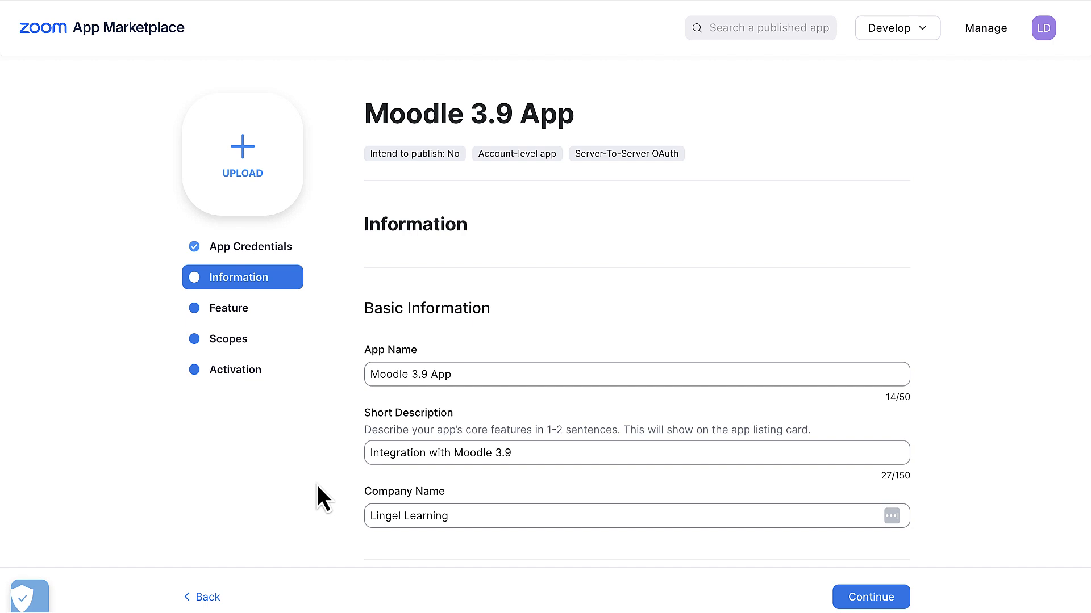
- Review the app's basic and developer contact information, and proceed to the feature settings
scroll(317, 486, down, 5)
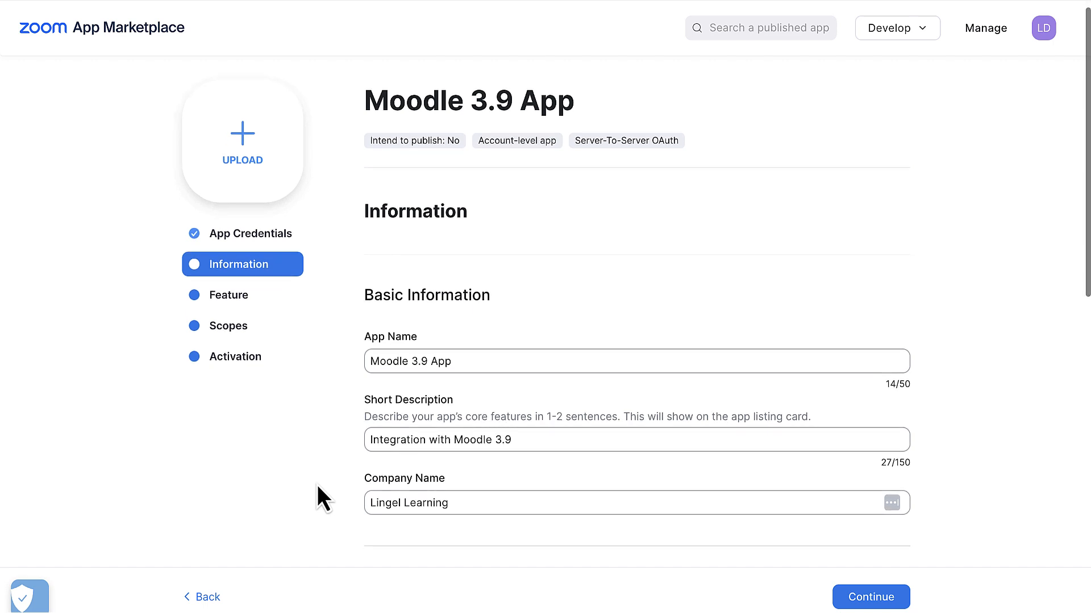
scroll(317, 486, down, 1)
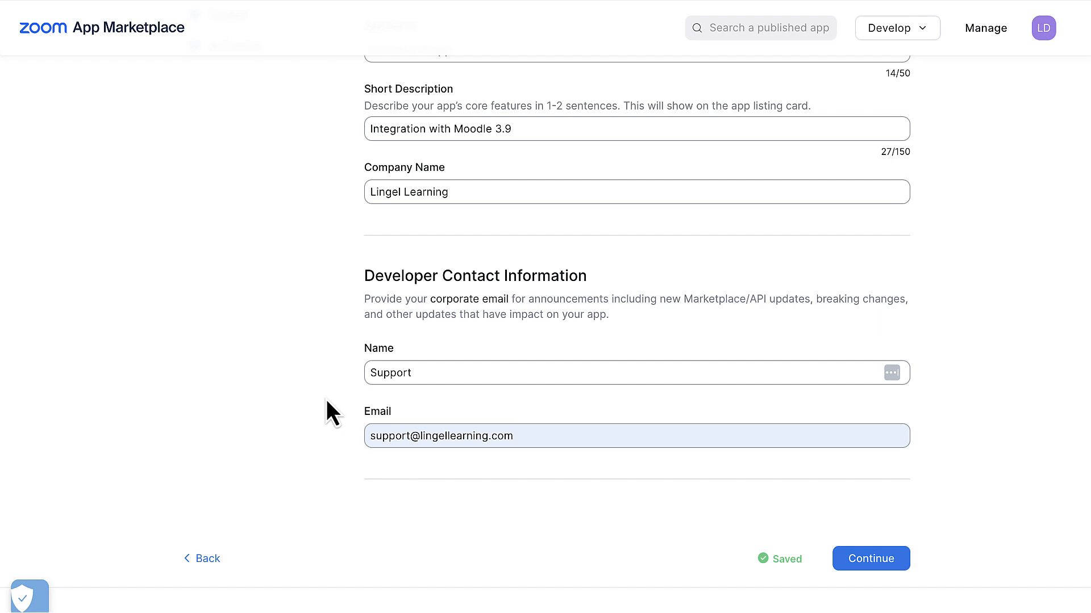
click(869, 560)
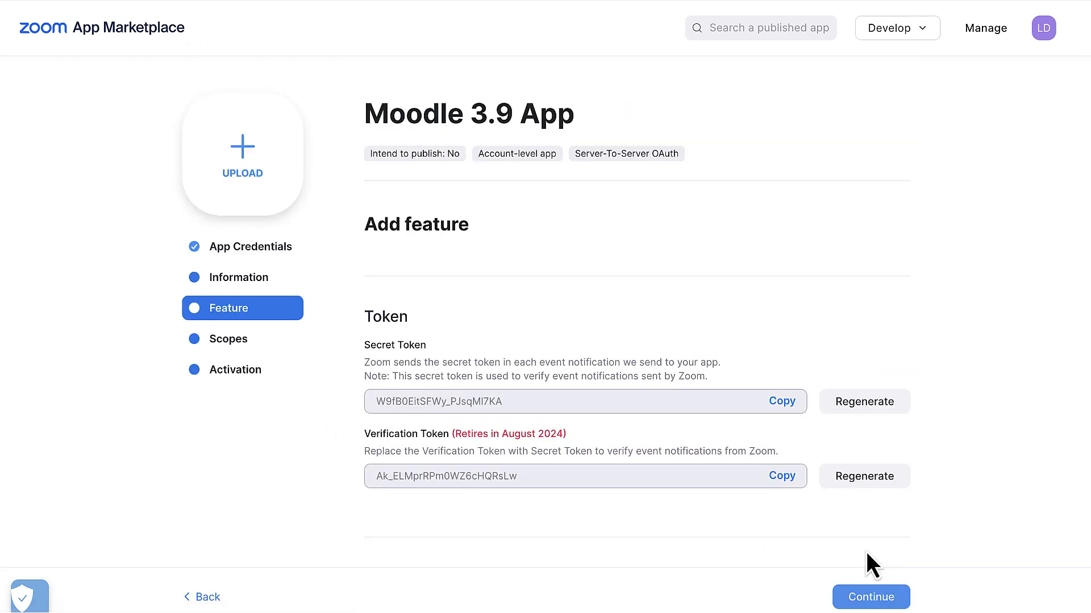
- Leave Event Subscriptions disabled in the app's general features and proceed to its scopes
scroll(1008, 414, down, 2)
scroll(1007, 415, down, 1)
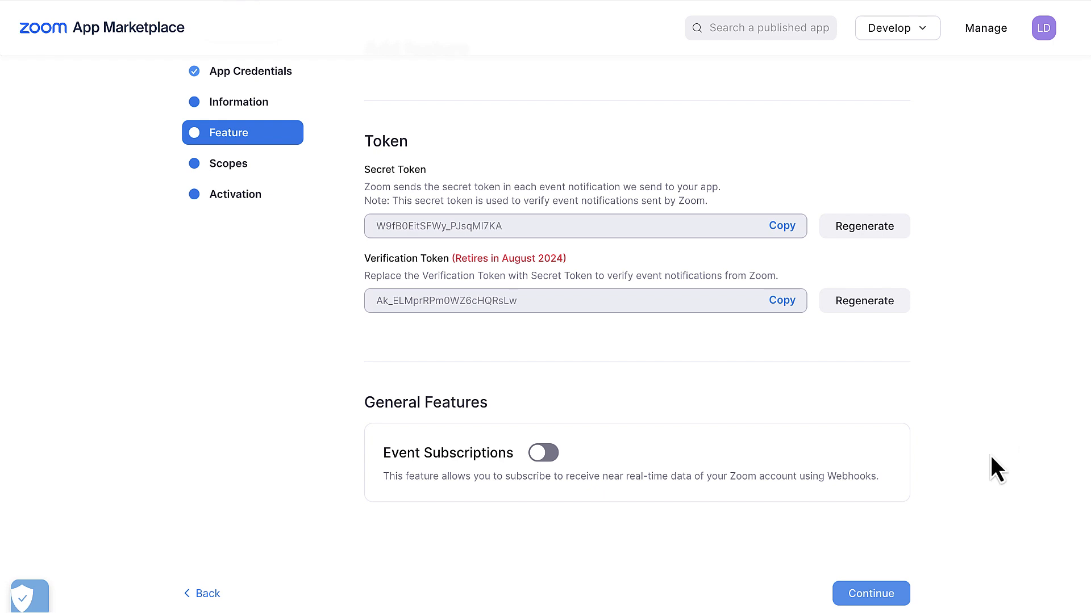
click(907, 594)
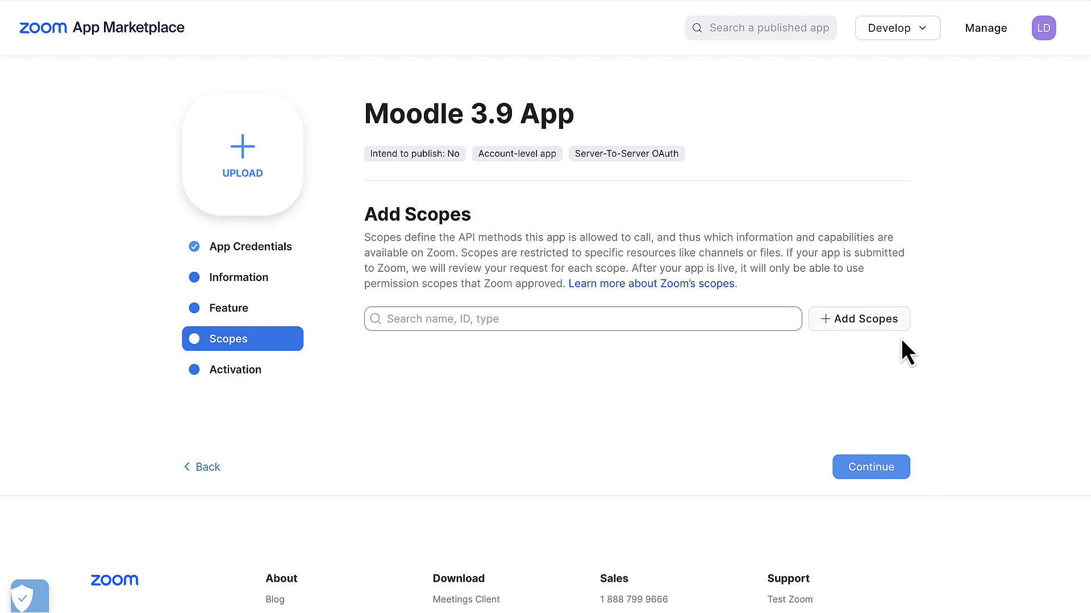
- Start adding scopes to the Moodle 3.9 App and activate the app on the account
click(884, 324)
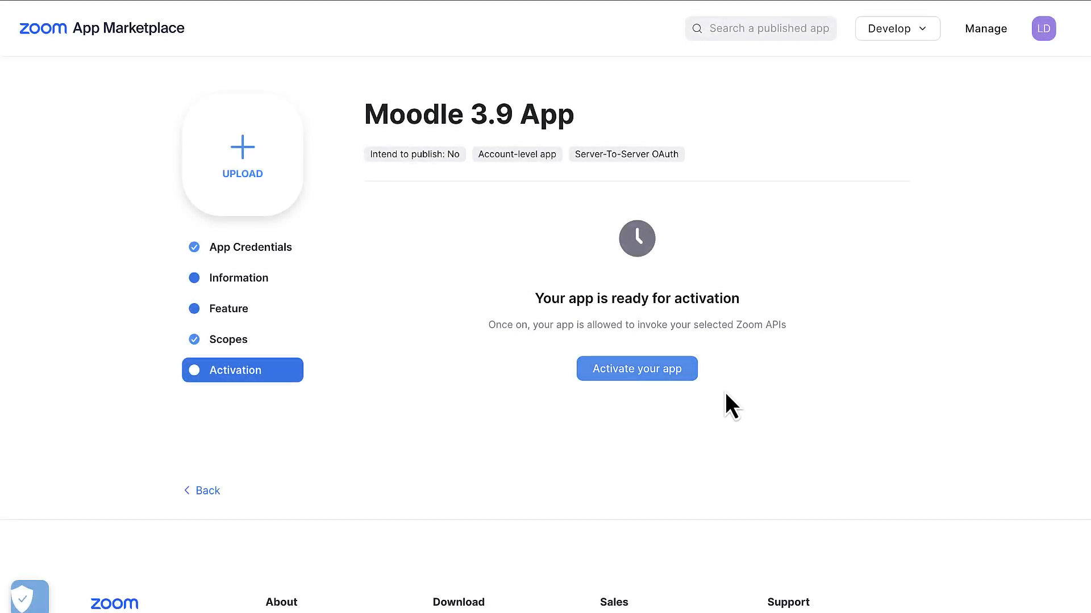
click(689, 376)
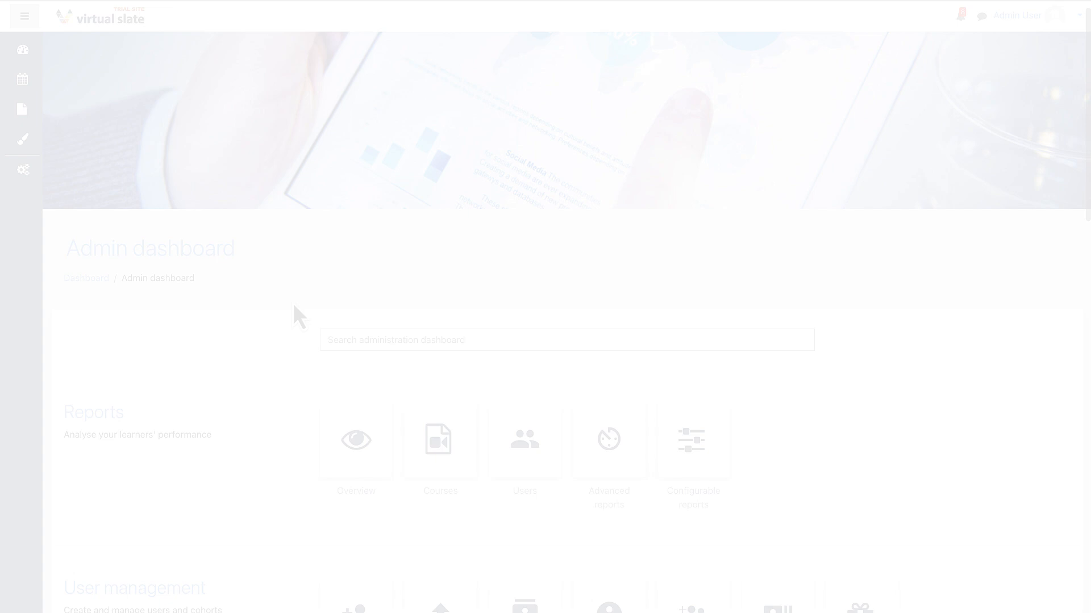
- In the Virtual Slate Moodle site, open the Zoom meeting activity module's settings from the site administration plugins
scroll(293, 305, down, 20)
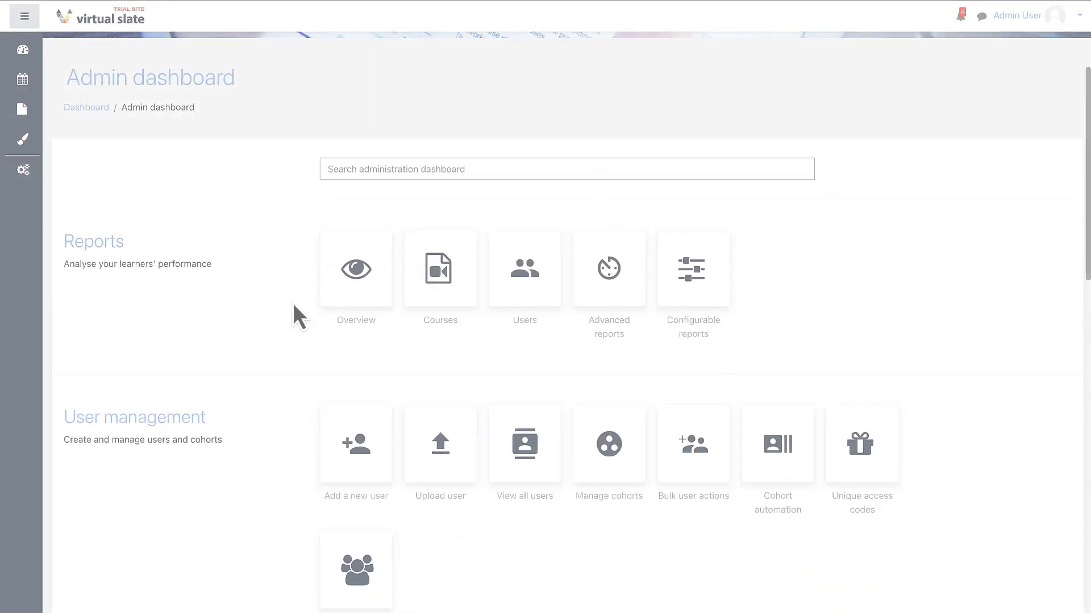
scroll(292, 302, down, 2)
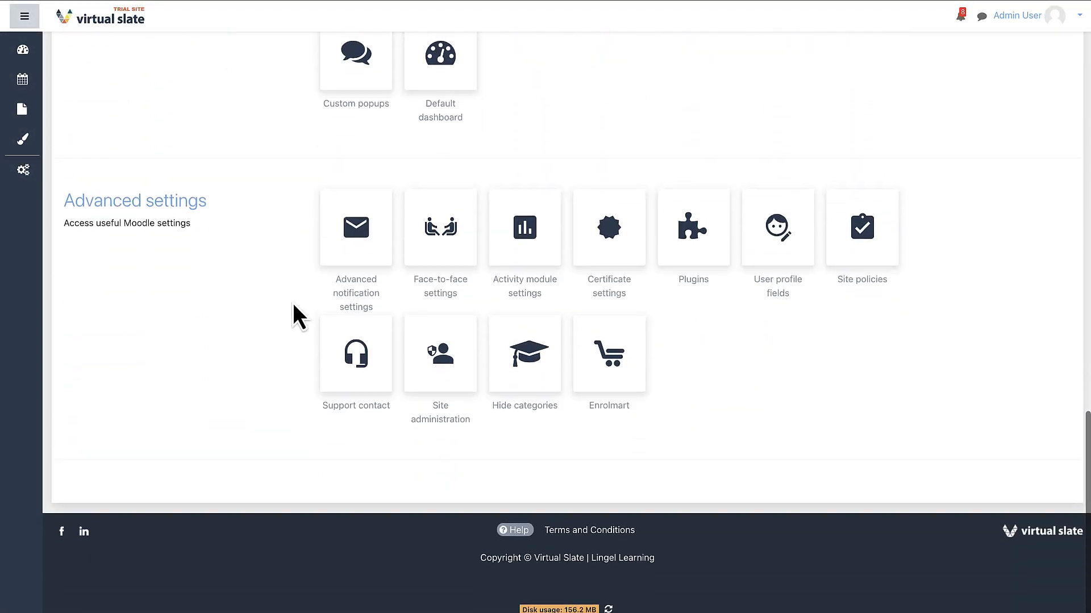
click(431, 378)
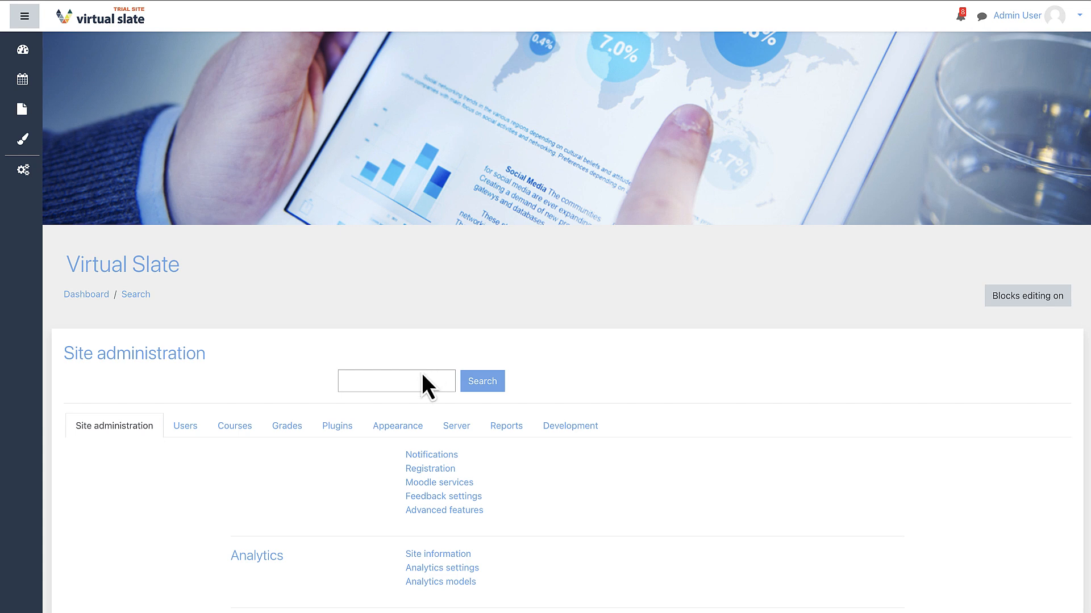
click(338, 426)
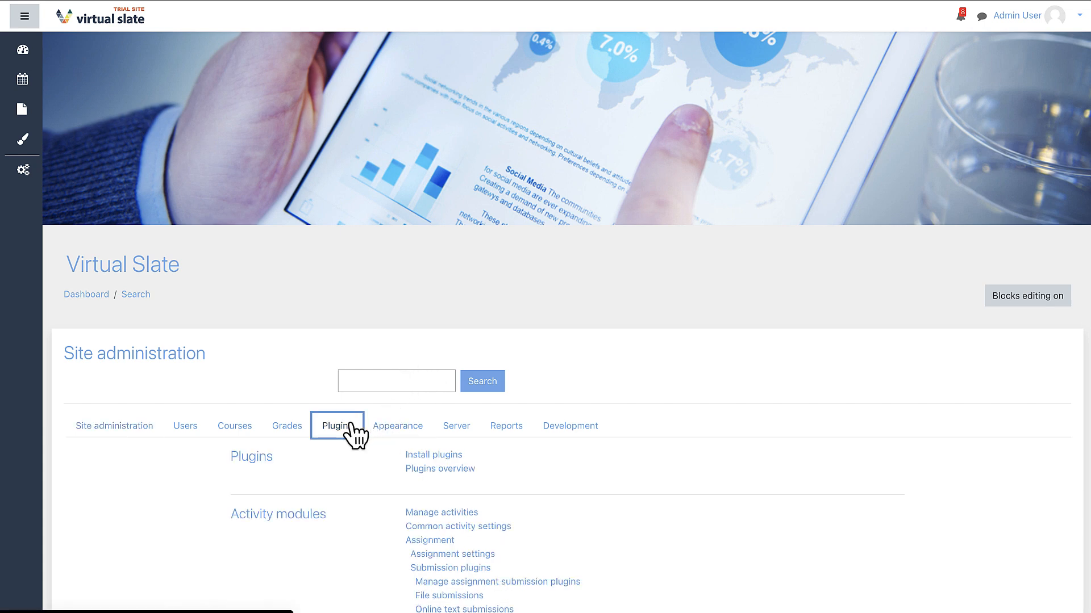
scroll(373, 517, down, 5)
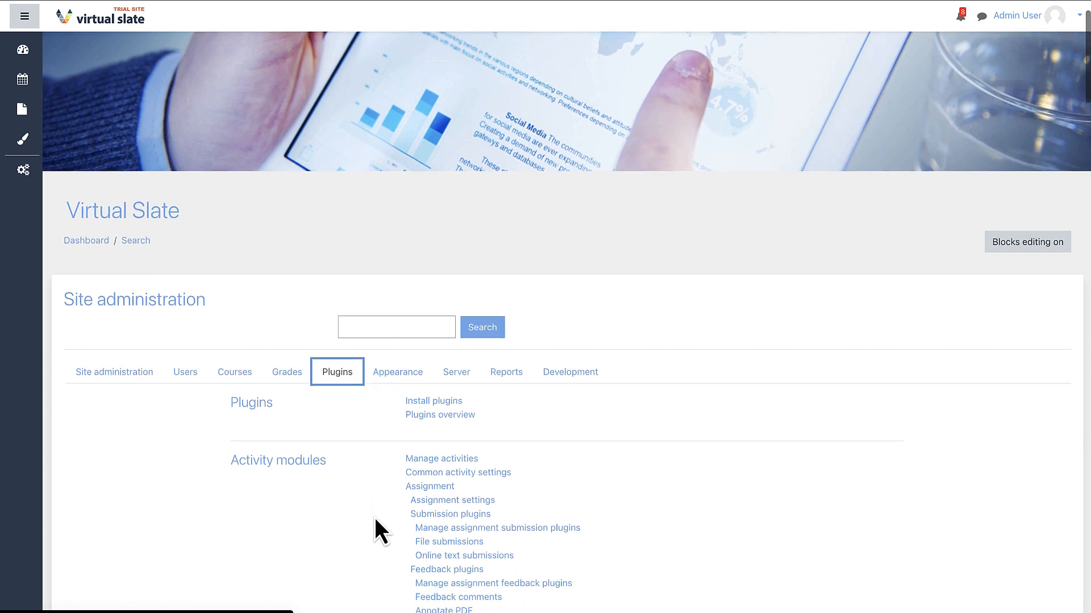
scroll(375, 519, down, 4)
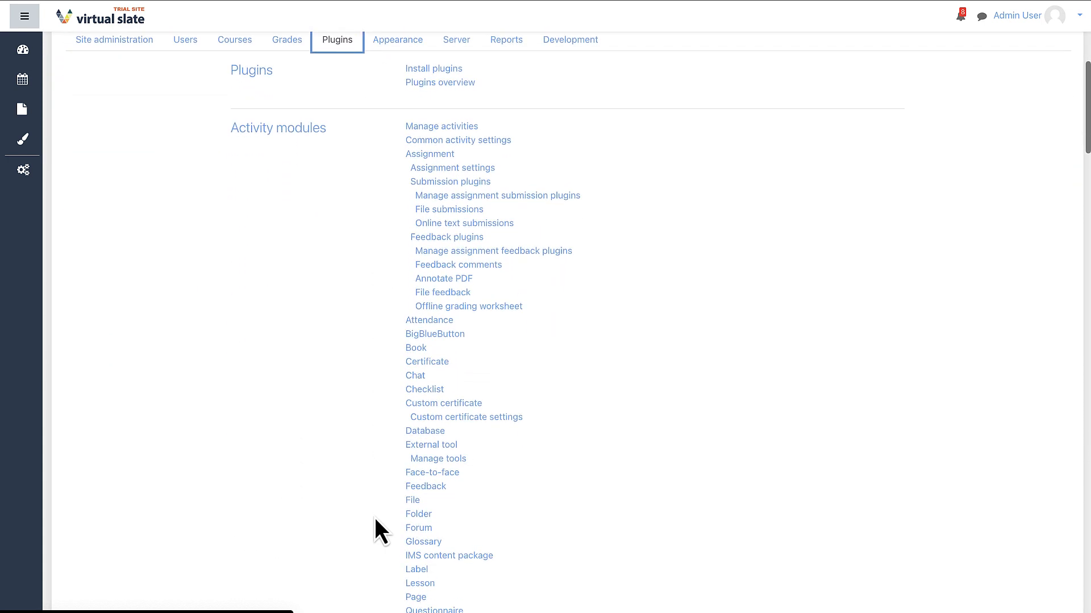
scroll(375, 519, down, 4)
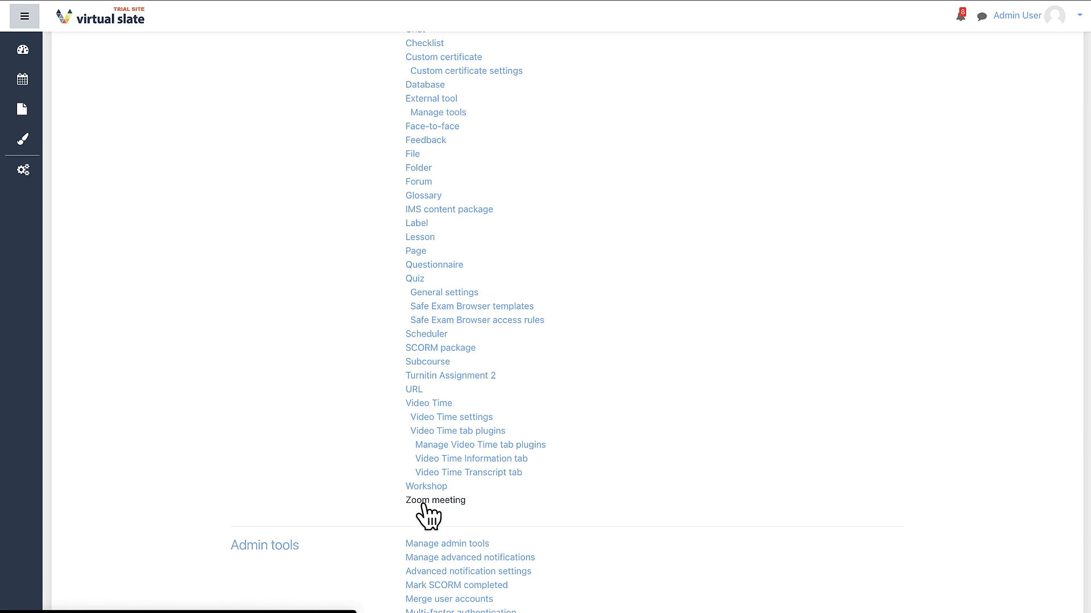
click(423, 504)
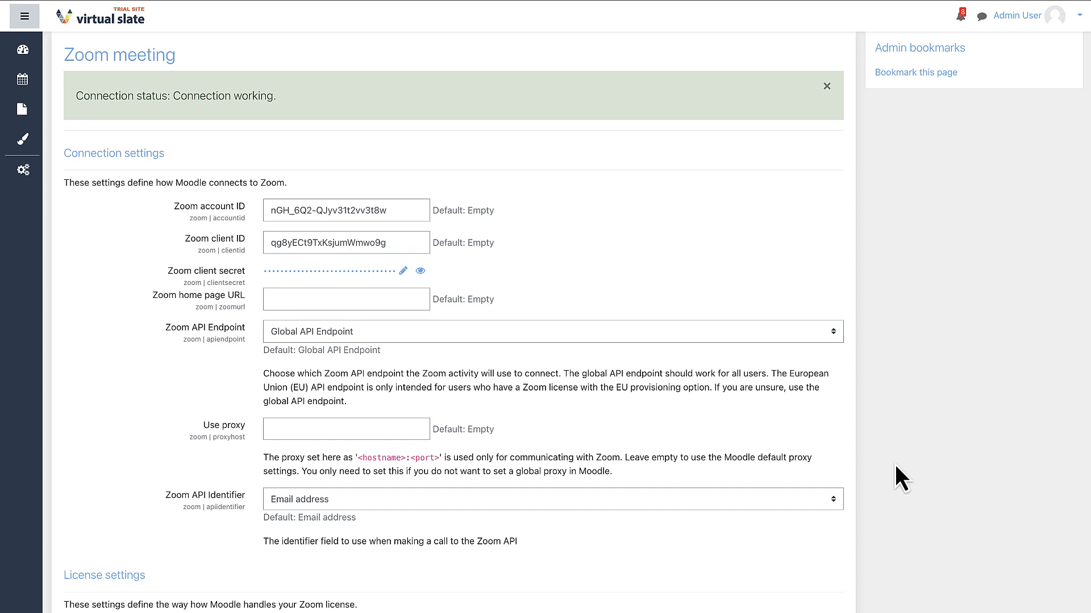
- Examine the Zoom meeting plugin's license, global, supplementary features and default meeting settings
scroll(895, 465, down, 6)
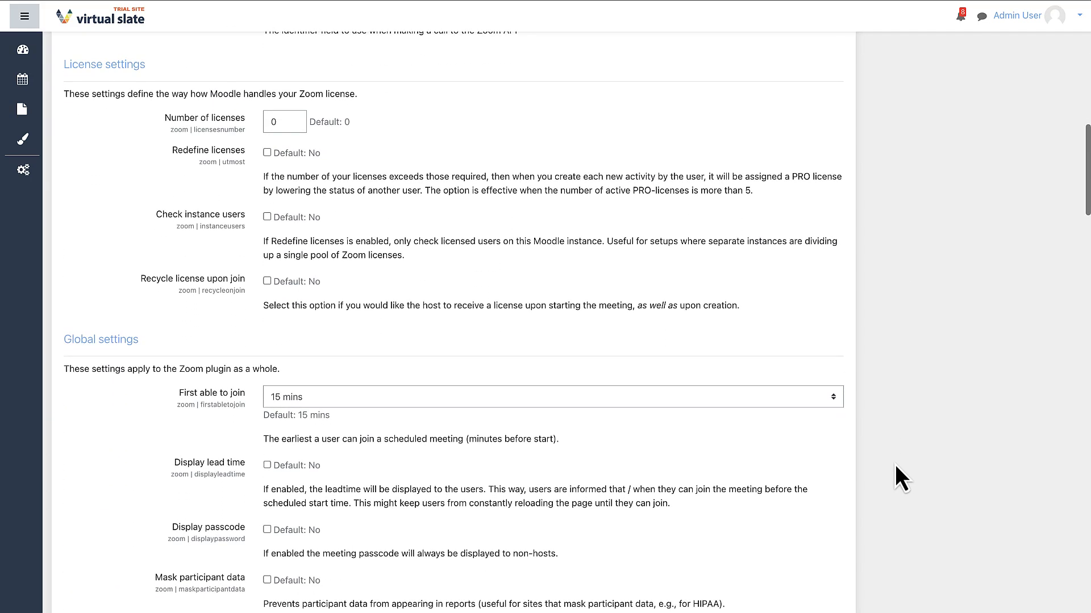
scroll(895, 466, down, 3)
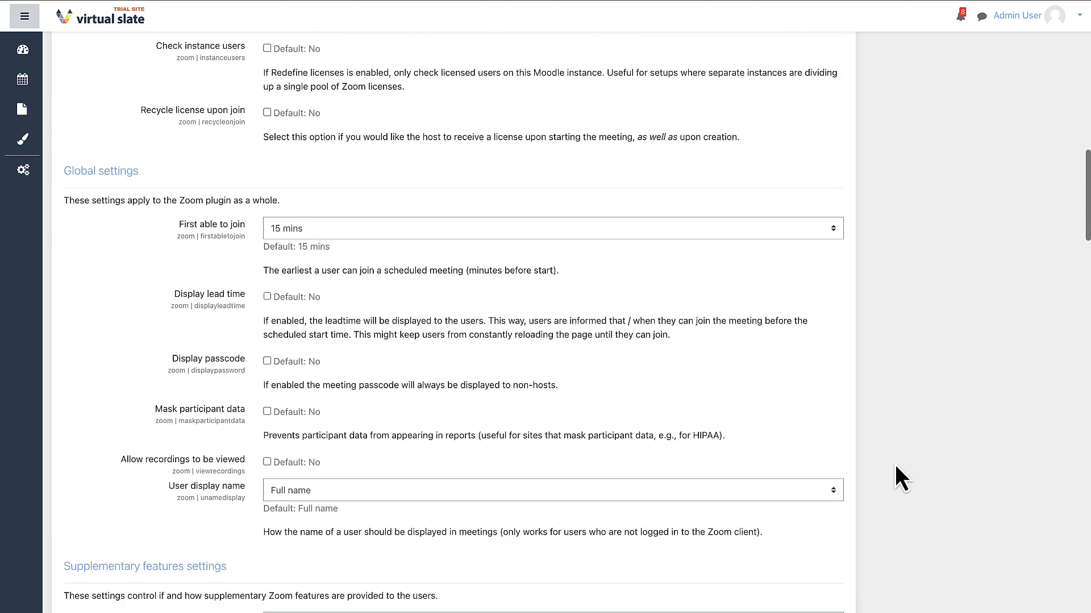
scroll(895, 465, down, 2)
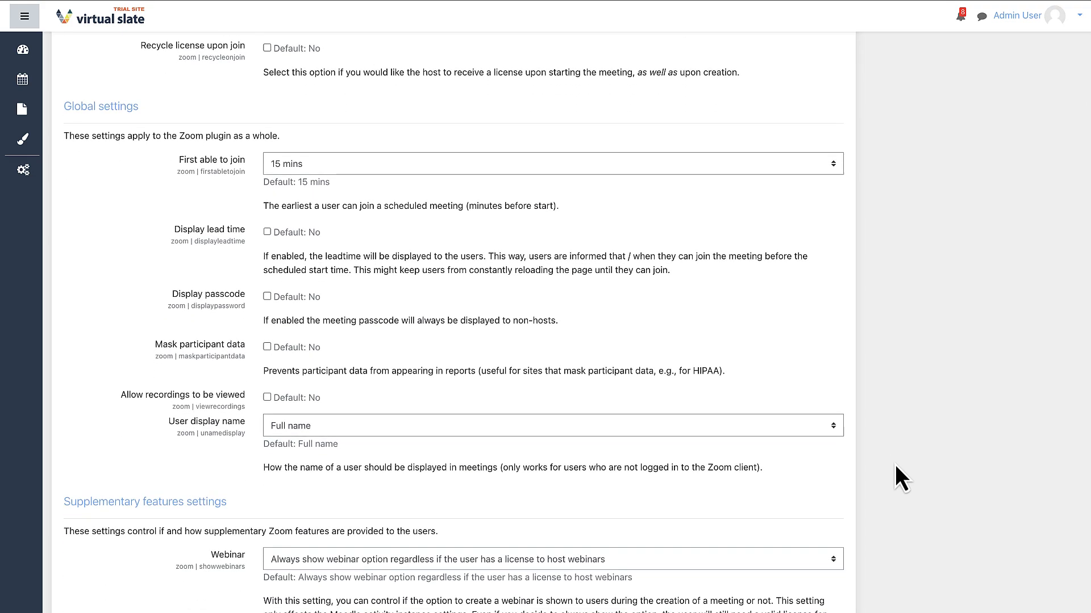
scroll(895, 464, down, 3)
scroll(894, 466, down, 10)
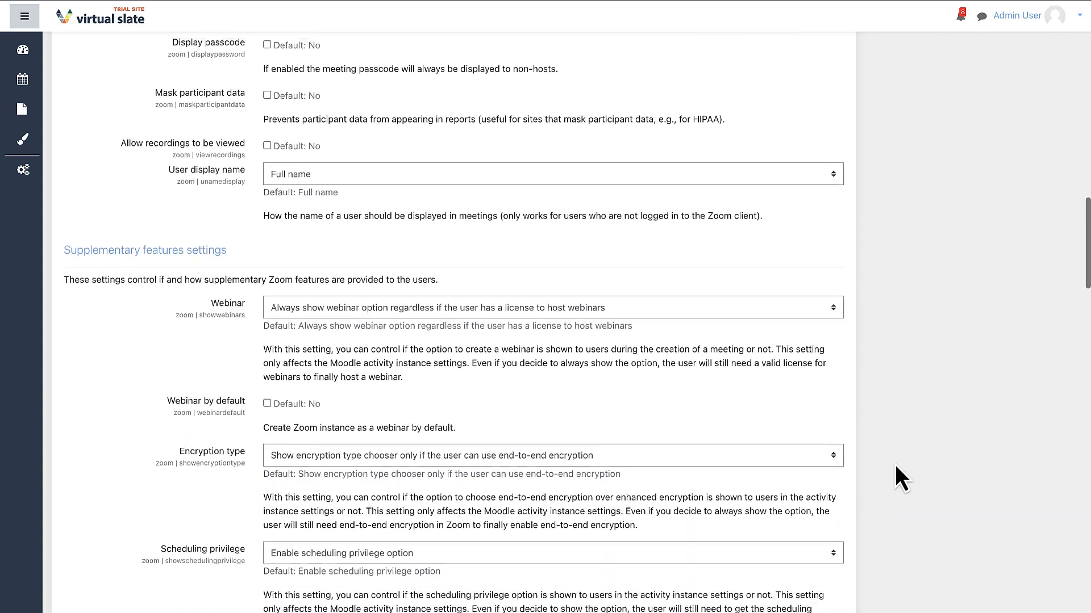
scroll(895, 466, down, 10)
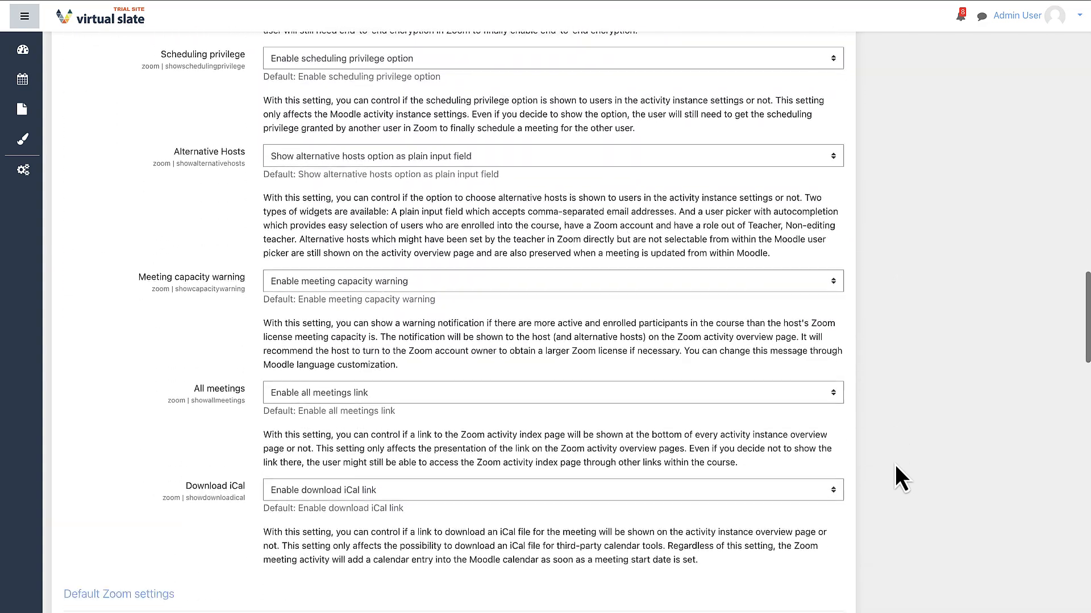
scroll(896, 466, down, 4)
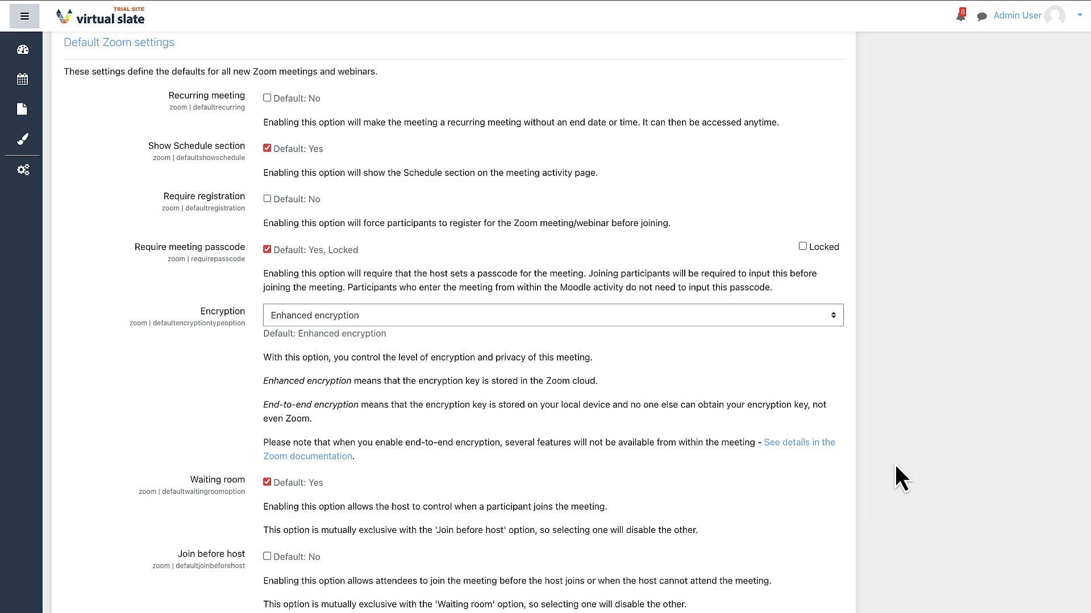
scroll(894, 476, down, 3)
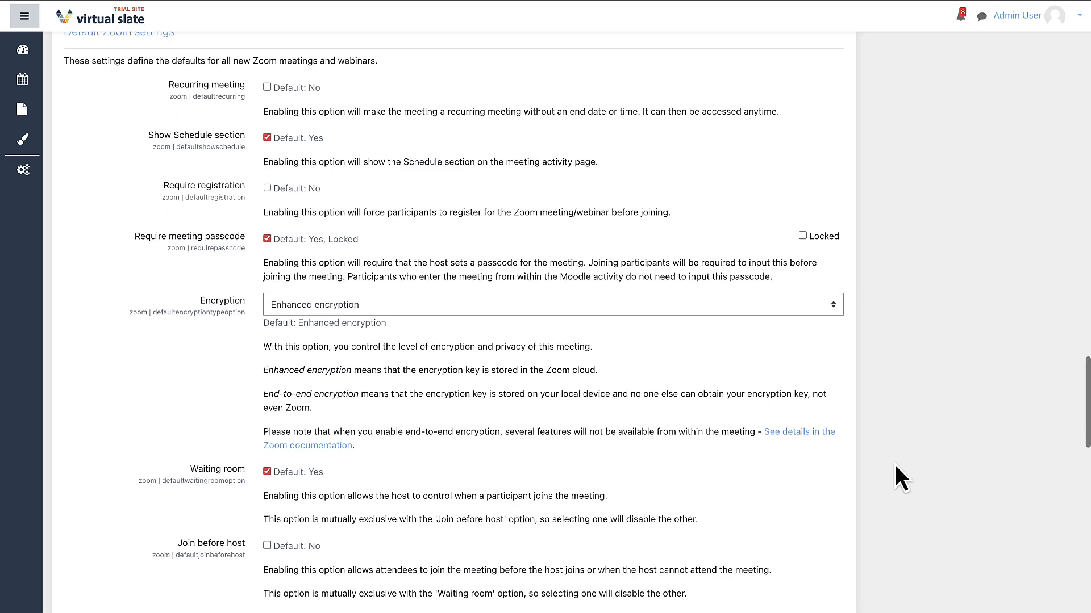
scroll(896, 467, down, 3)
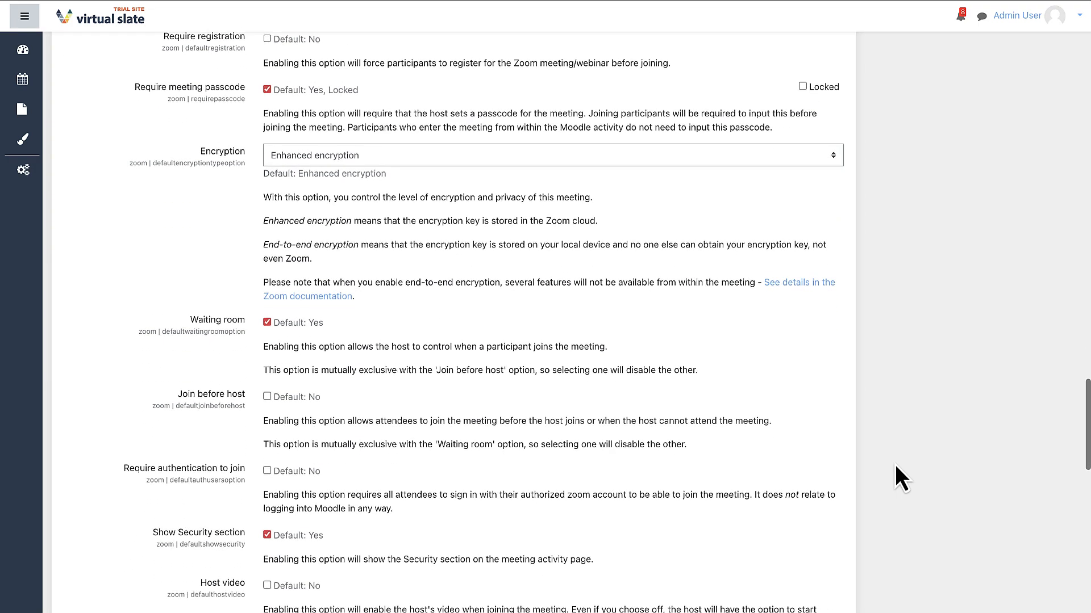
scroll(895, 466, down, 5)
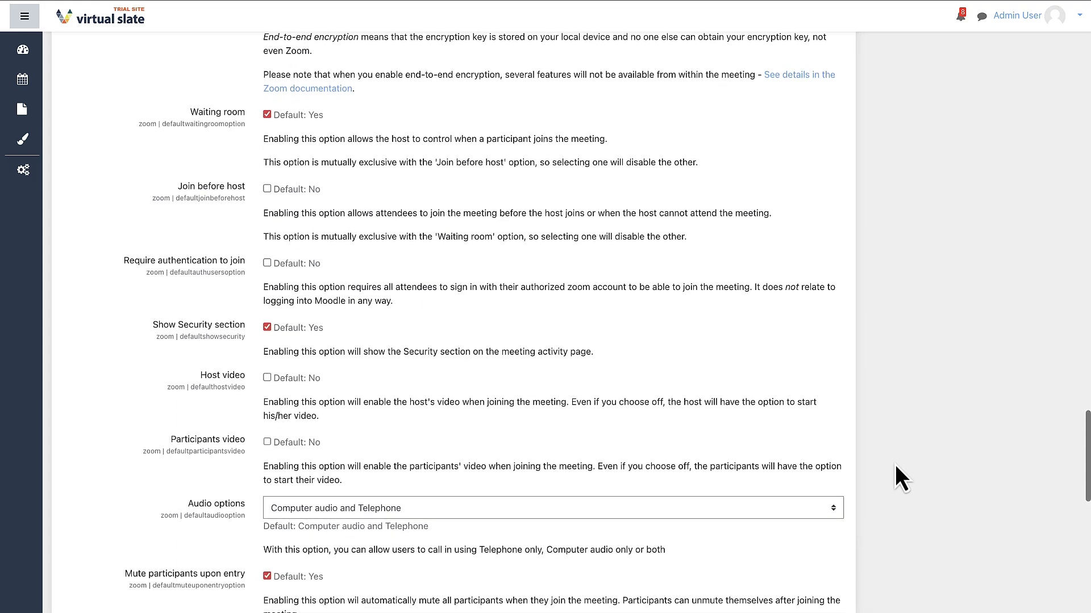
scroll(896, 466, down, 5)
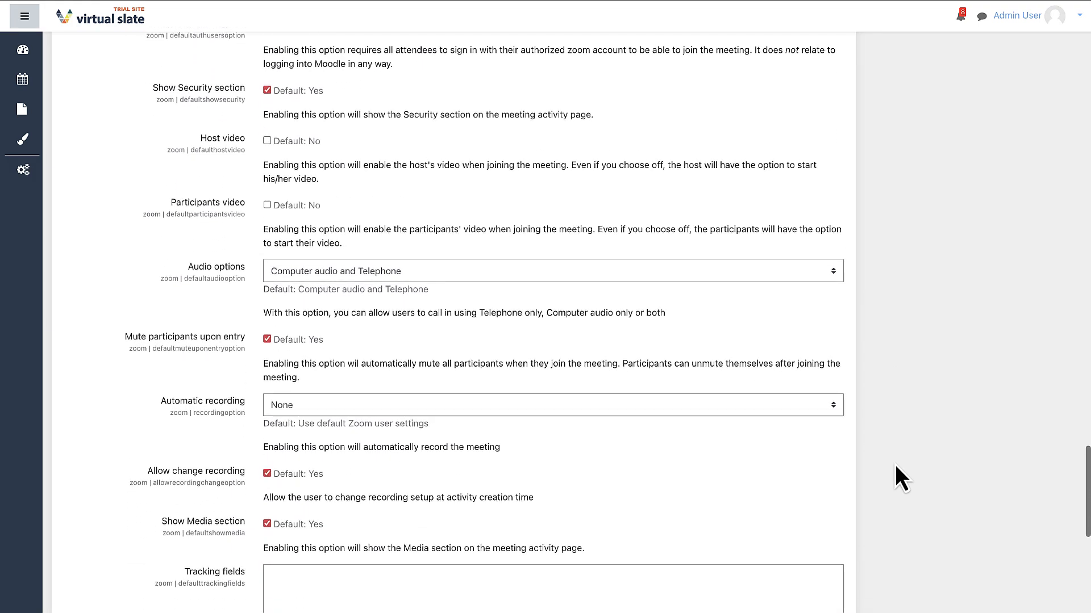
scroll(896, 467, down, 6)
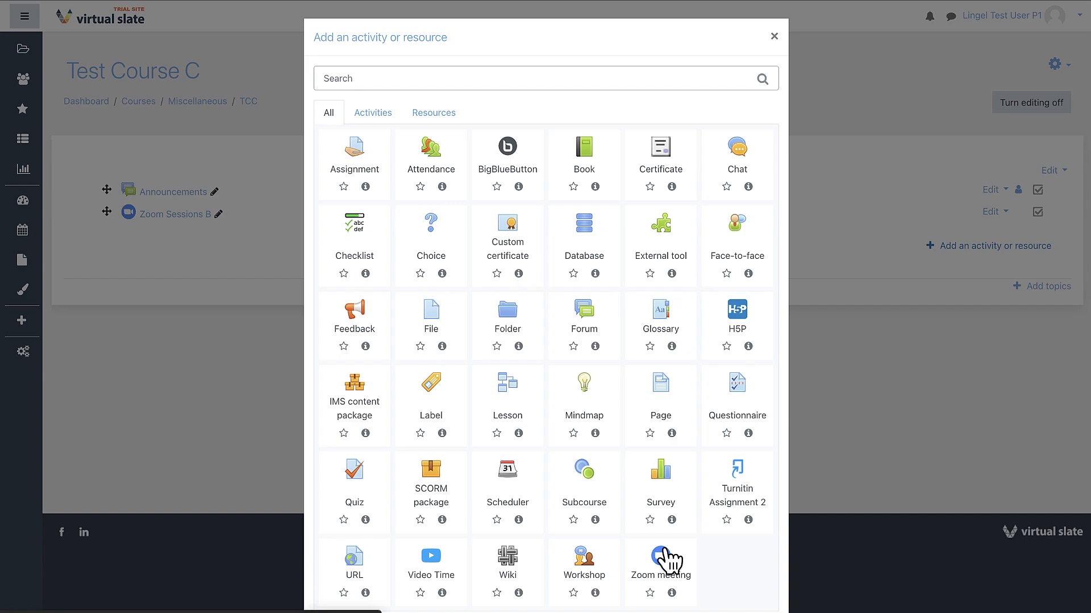
- Add a Zoom meeting to Test Course C titled "Zoom Sessions A" with the description "Description for this activity for students to view."
click(668, 561)
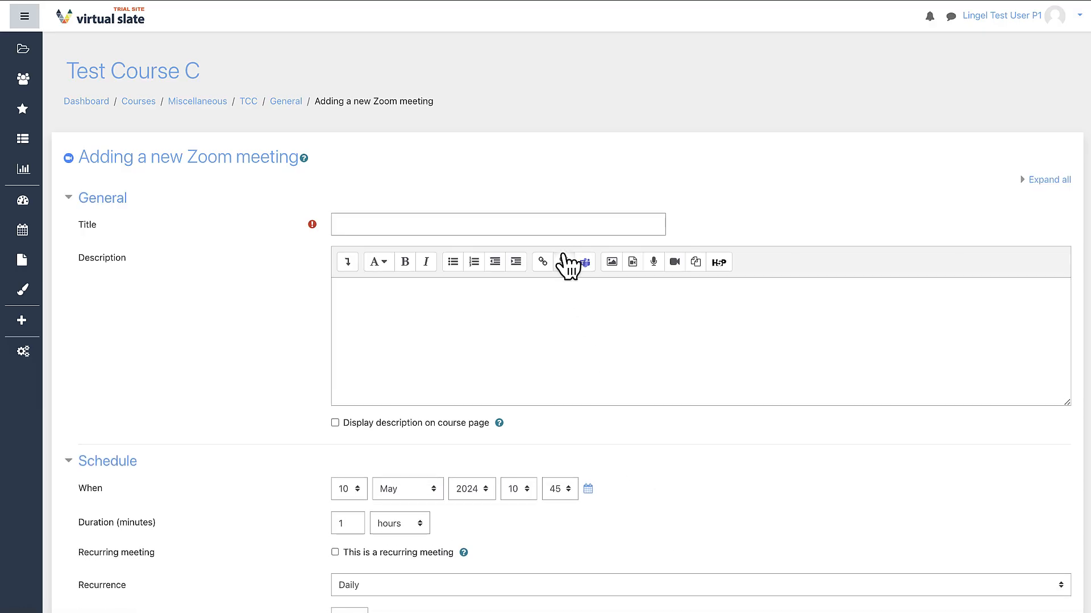
click(547, 226)
text(Zoom Sessions A)
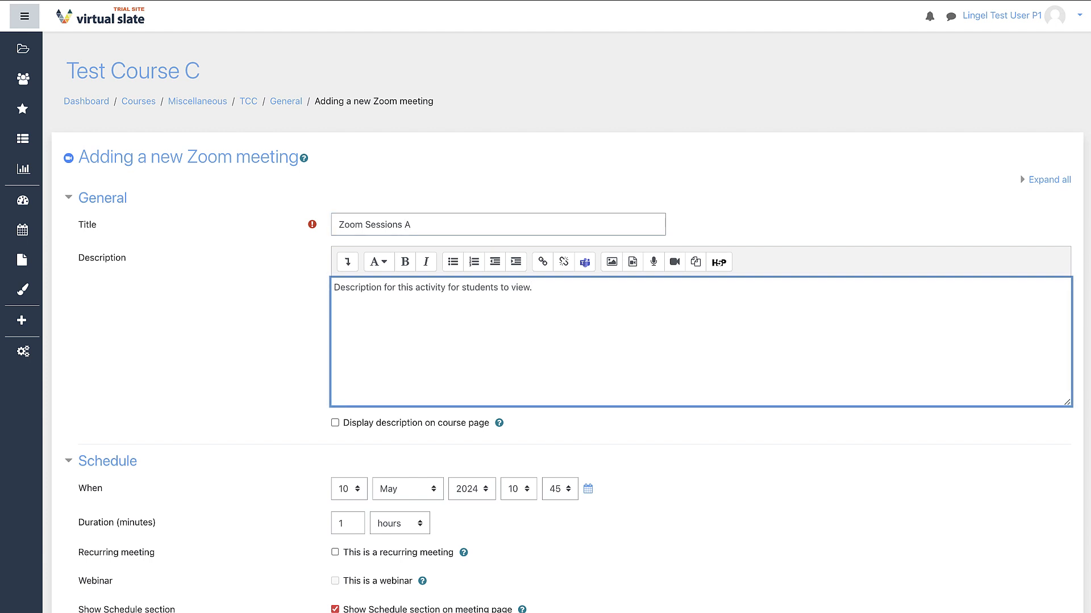
click(335, 423)
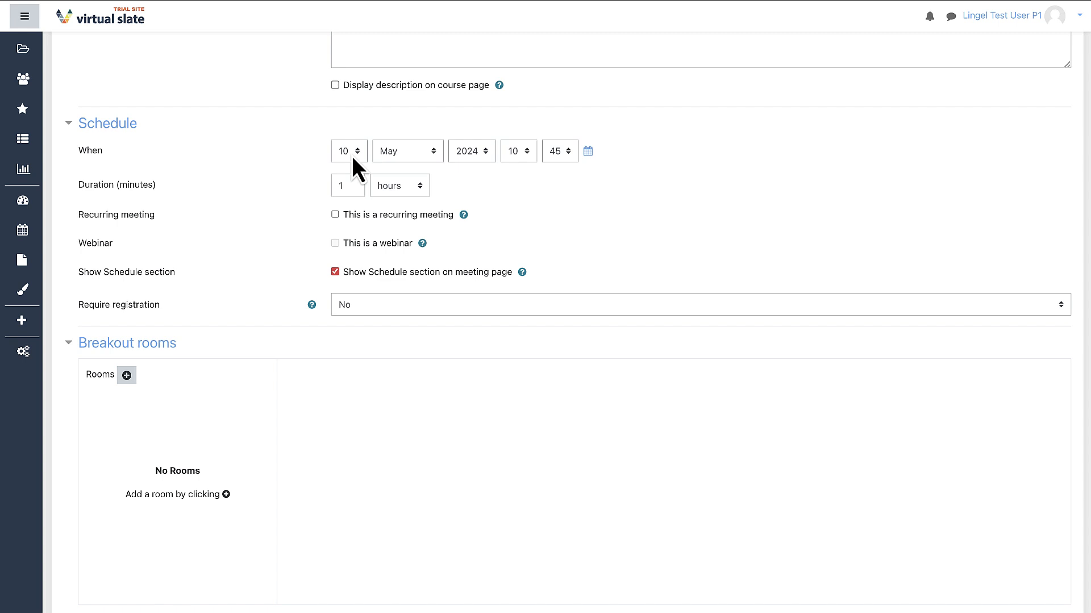
- Schedule the Zoom meeting as a recurring meeting starting on day 15 with a duration of 2 hours
click(352, 155)
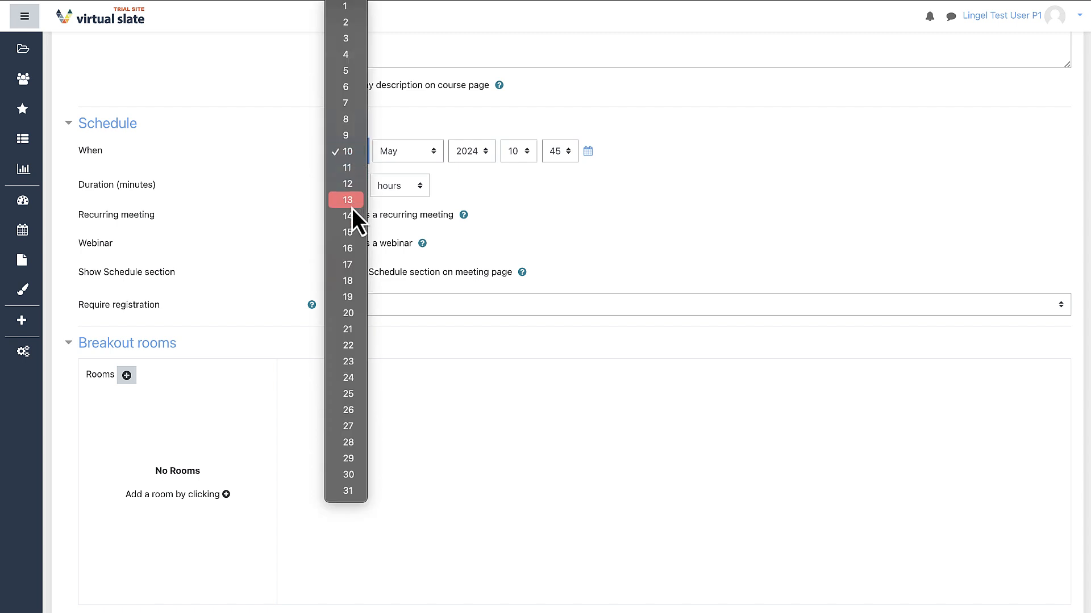
click(351, 233)
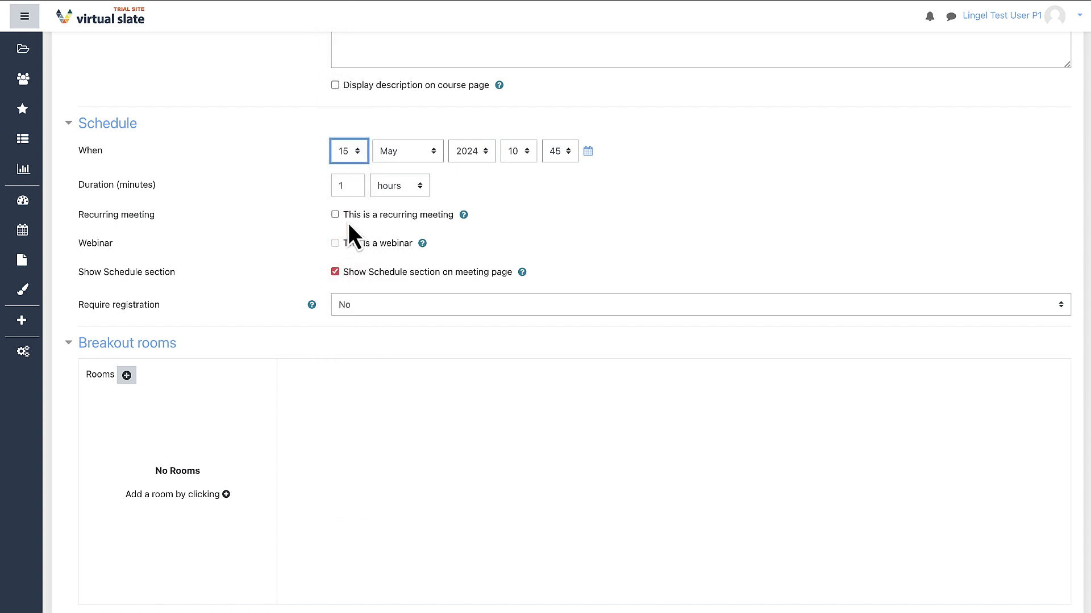
double_click(347, 187)
text(2)
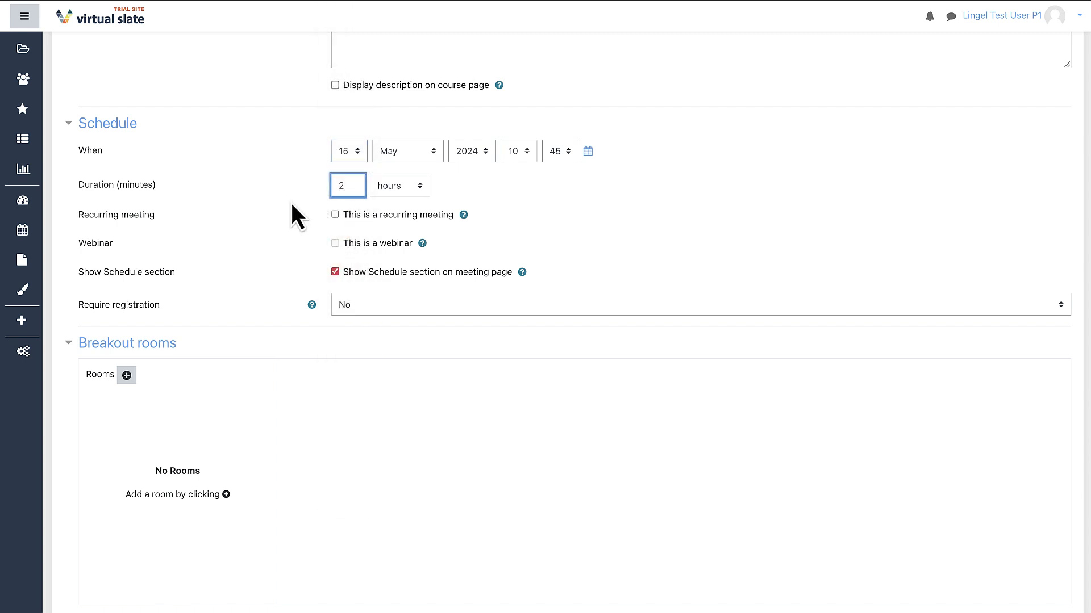
click(403, 188)
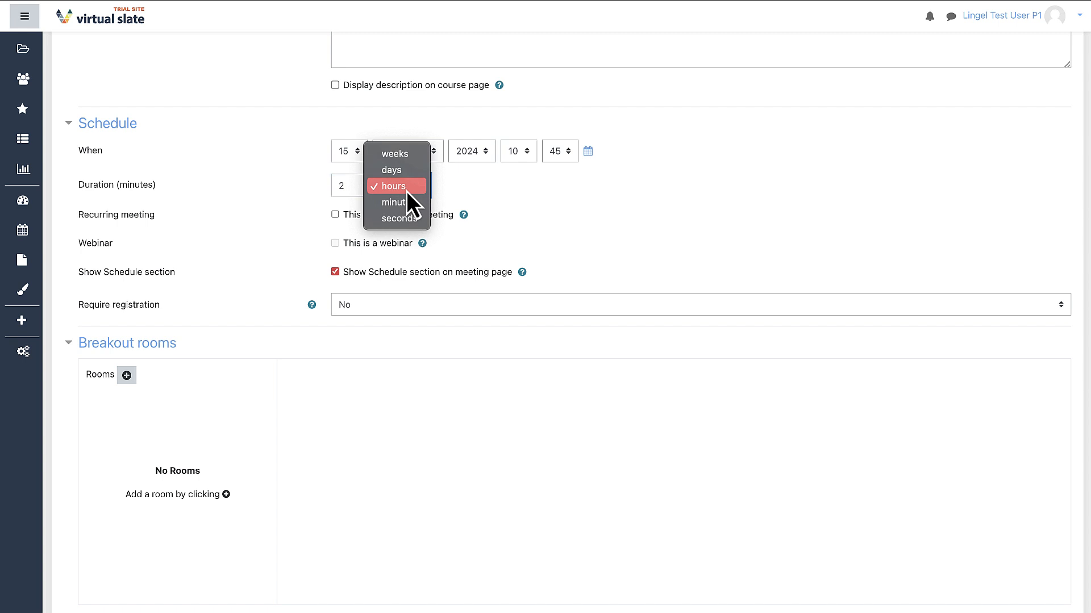
click(462, 240)
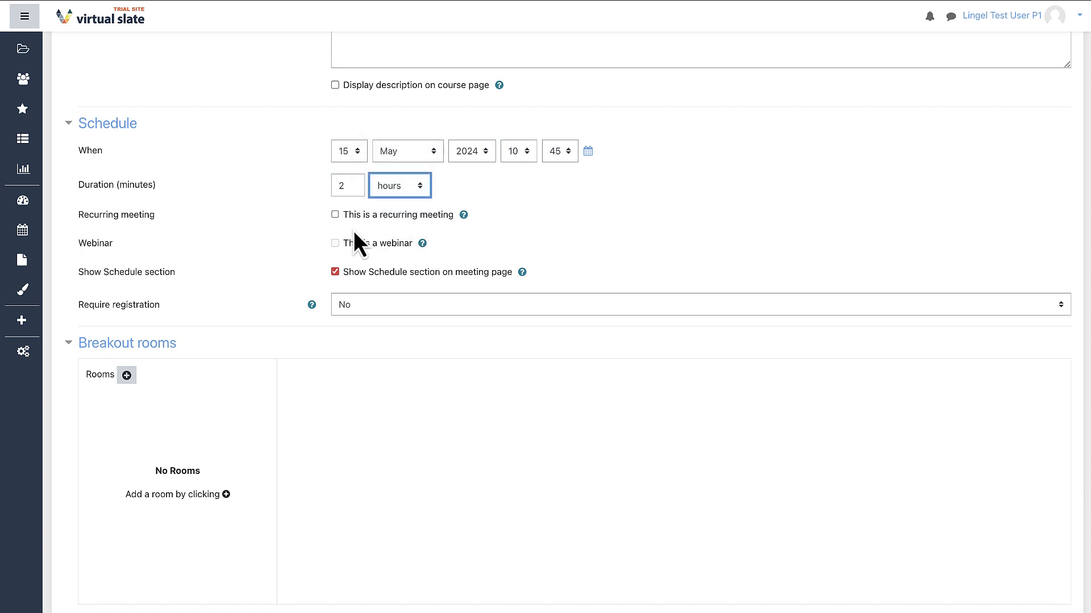
click(335, 214)
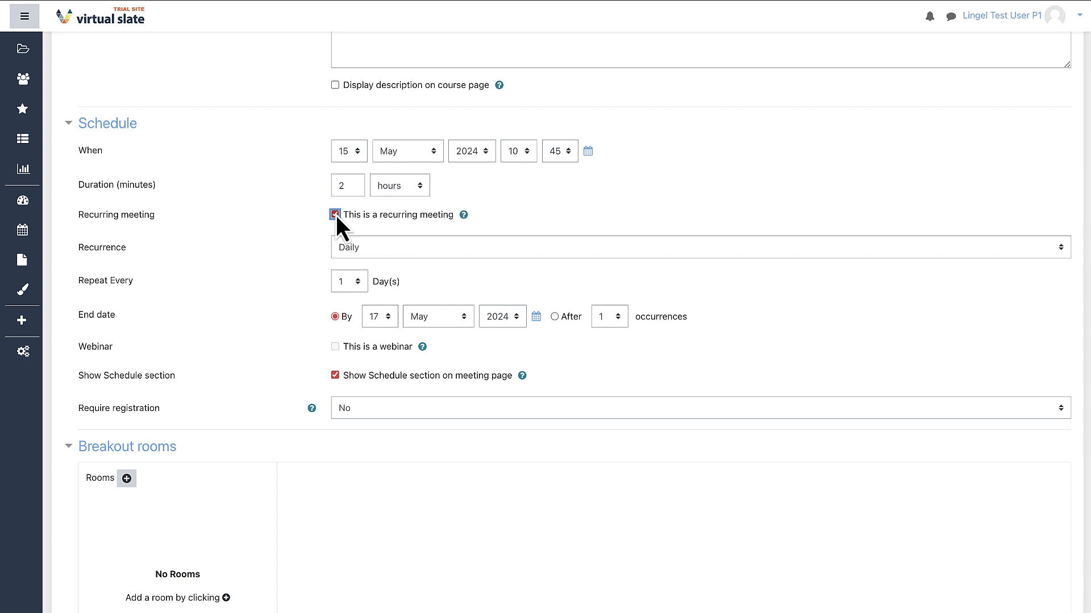
- Set the meeting to recur weekly, every 2 weeks on Monday, and choose 3 occurrences for the end date
click(380, 252)
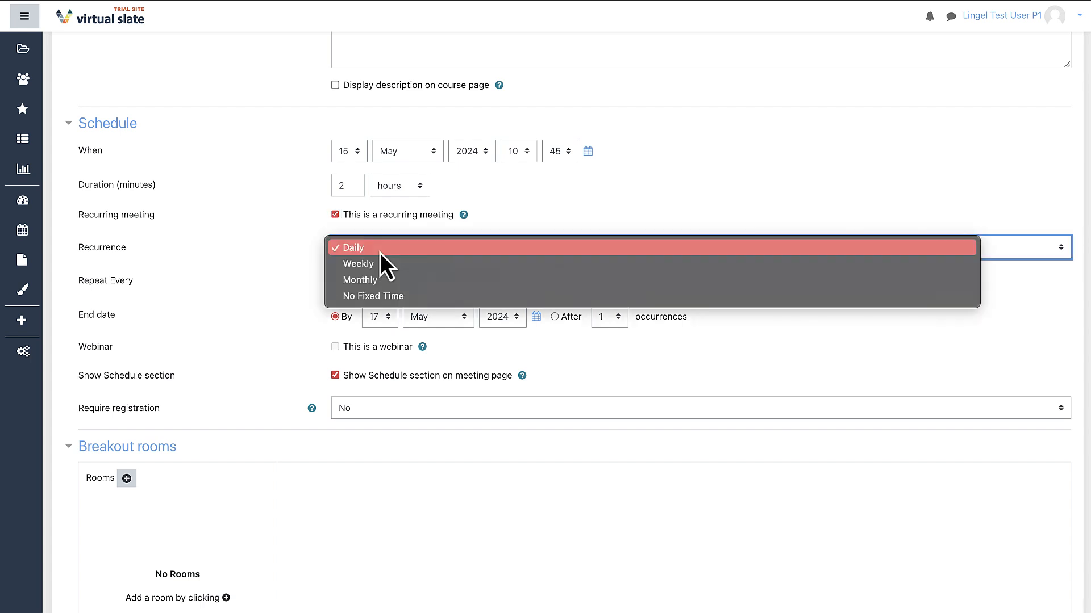
click(294, 266)
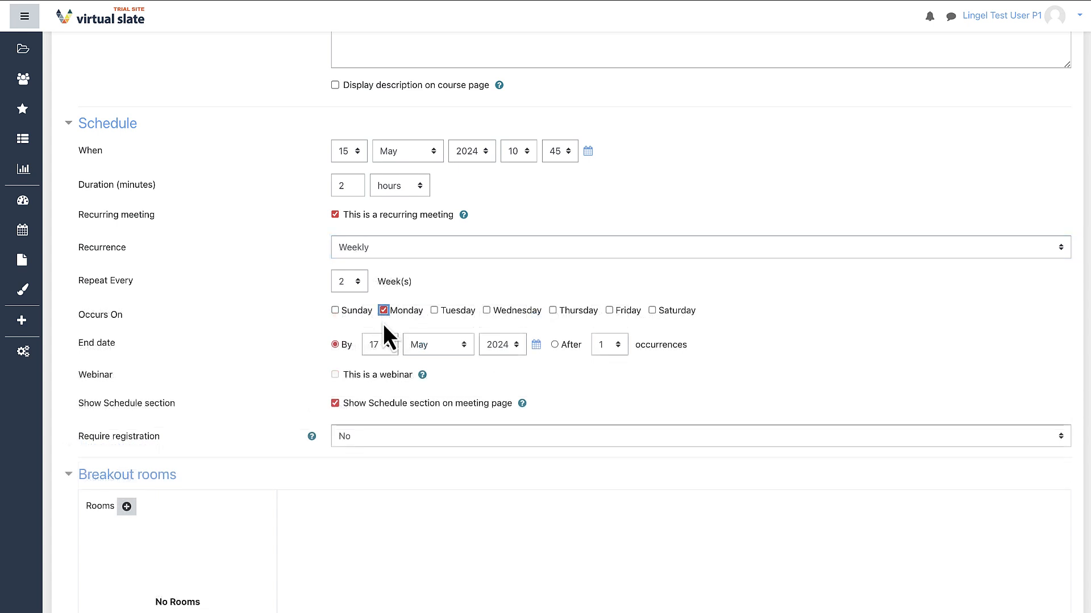
click(610, 346)
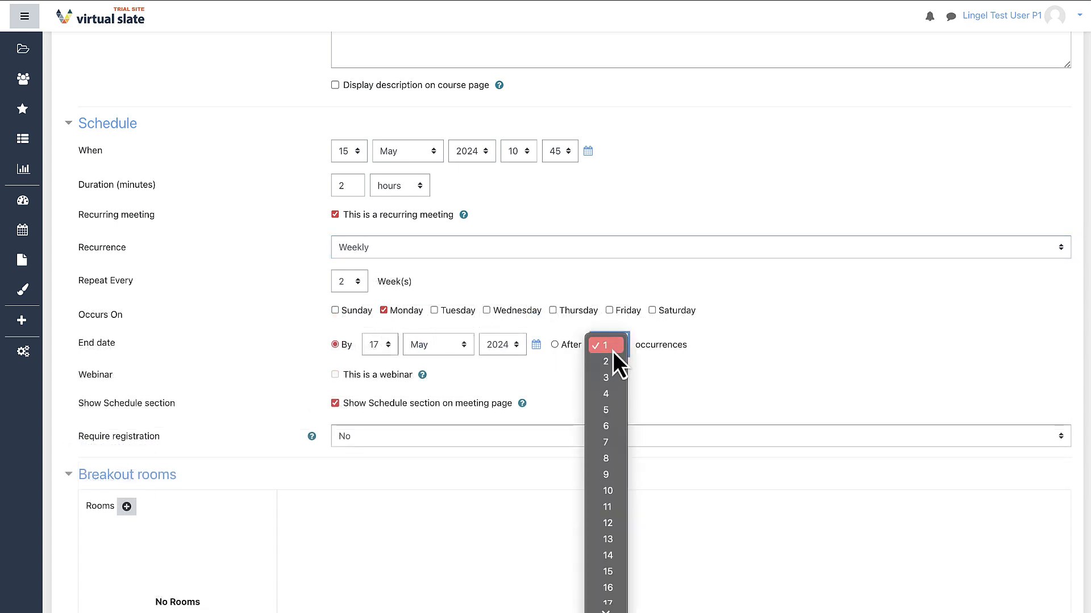
click(607, 378)
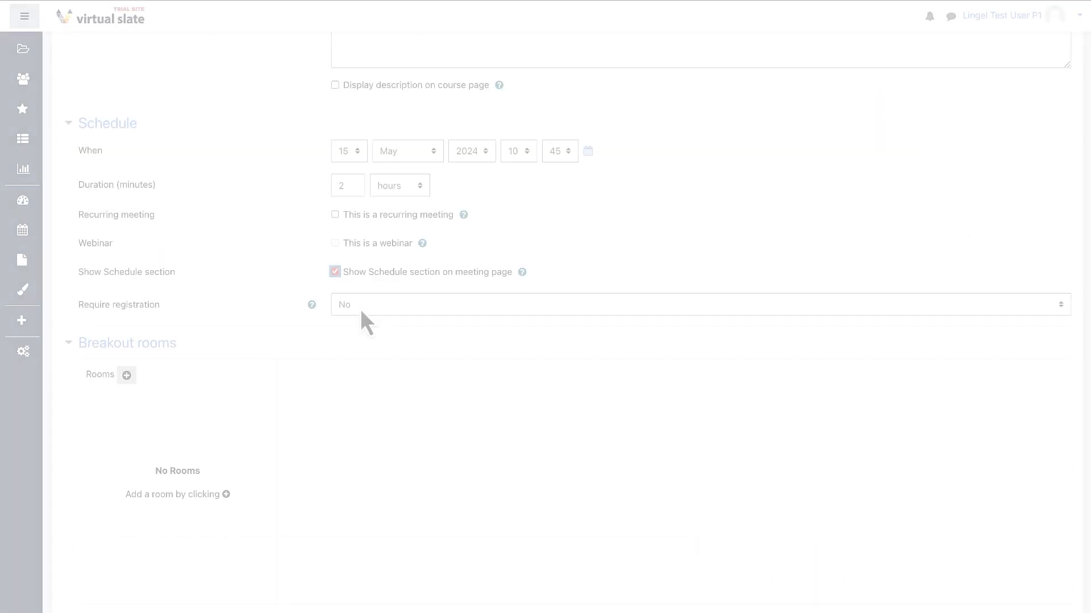
- Check the available registration requirement options for the meeting, leaving registration set to No
click(361, 309)
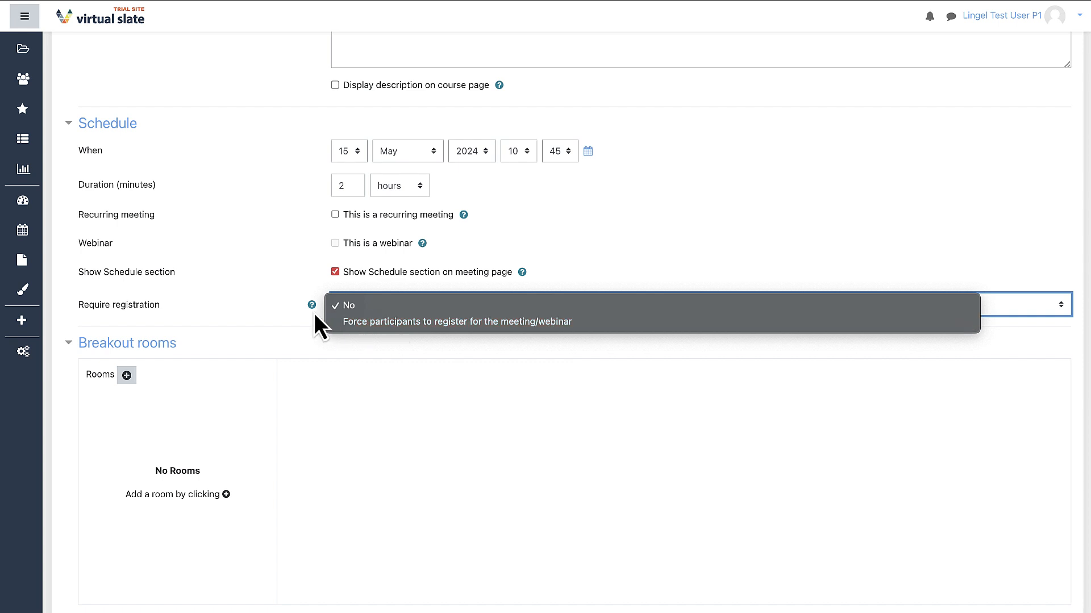
click(276, 308)
- Add a breakout room named "Room A" and assign the second suggested user to it as a participant
scroll(276, 308, down, 2)
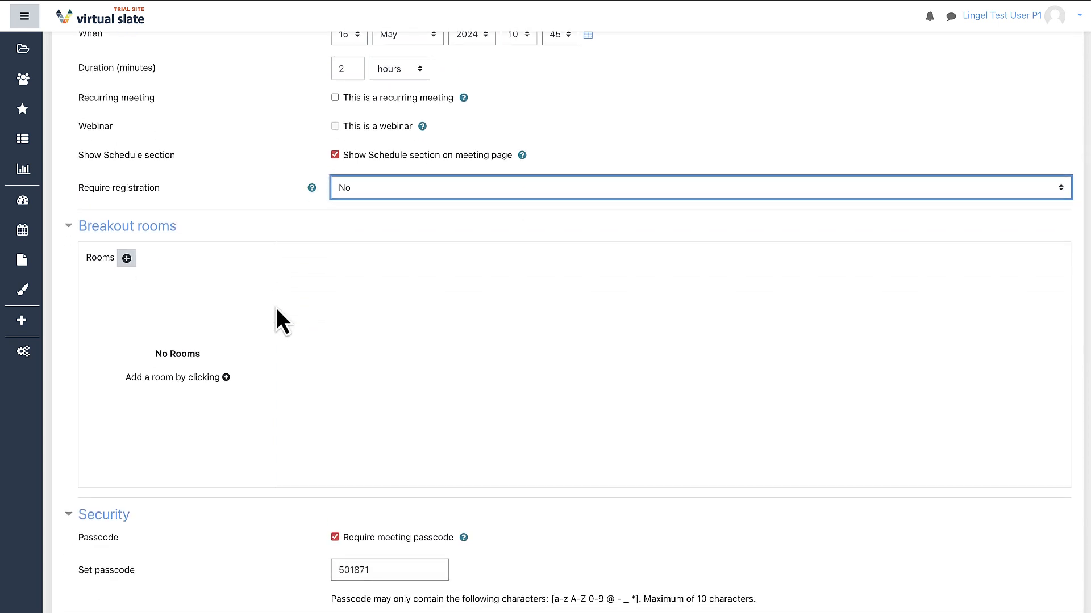
click(126, 260)
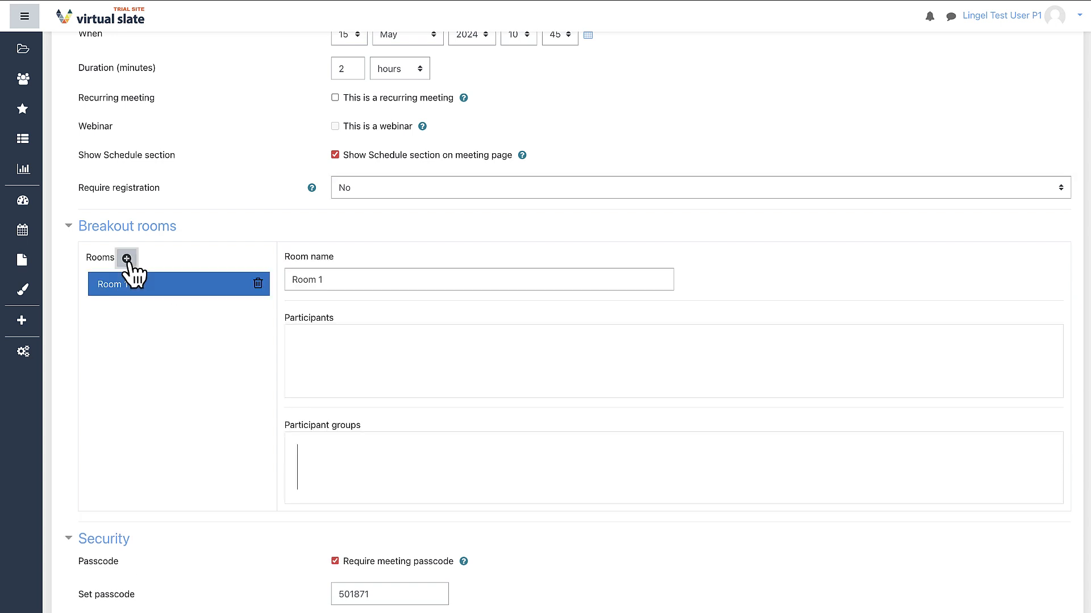
click(333, 276)
key(BackSpace)
text(A)
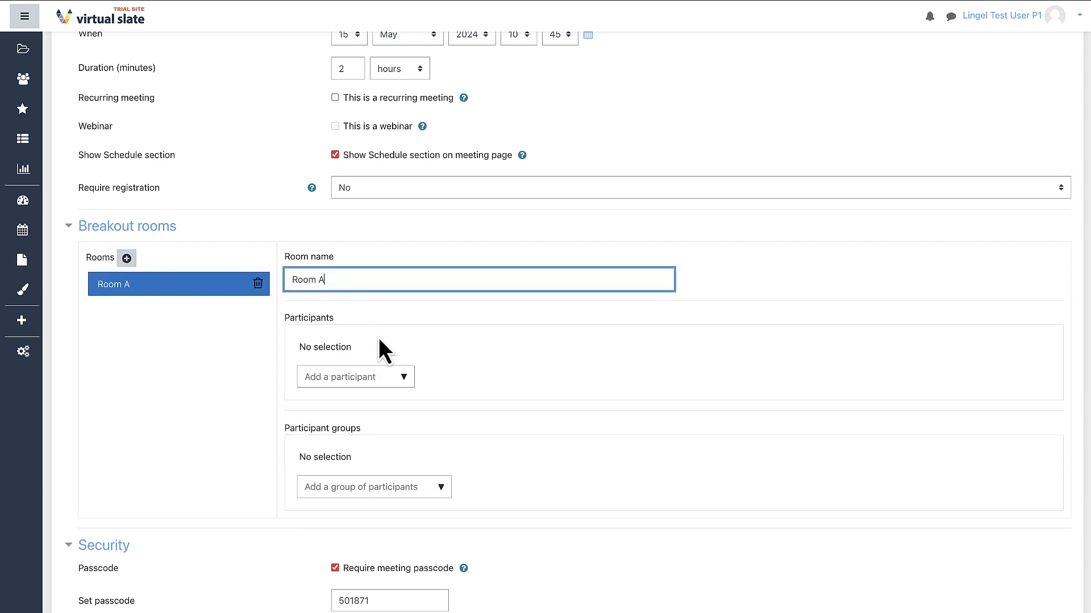
click(409, 384)
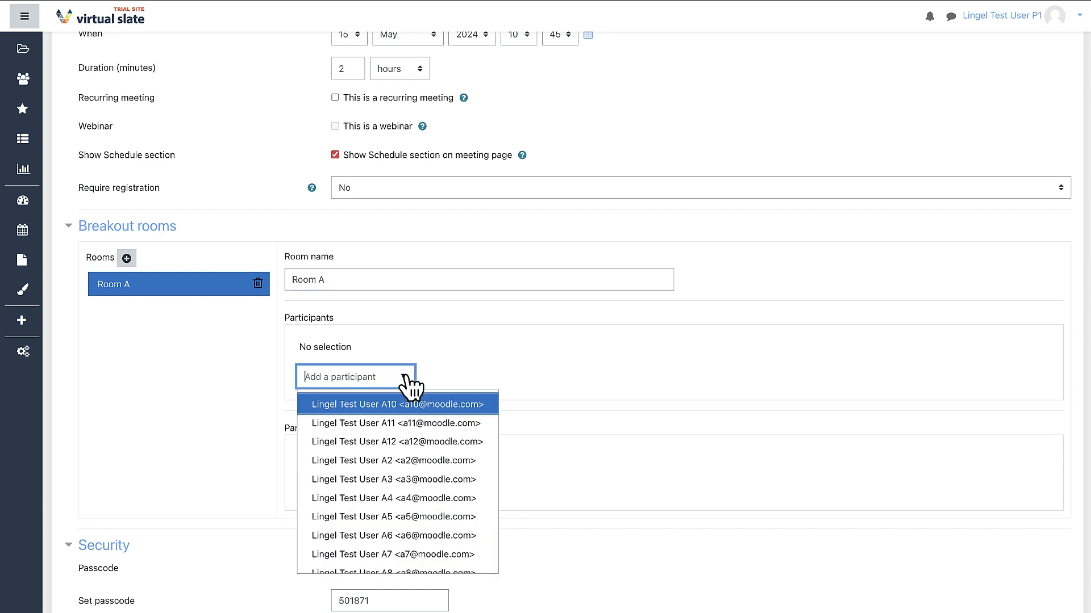
click(418, 424)
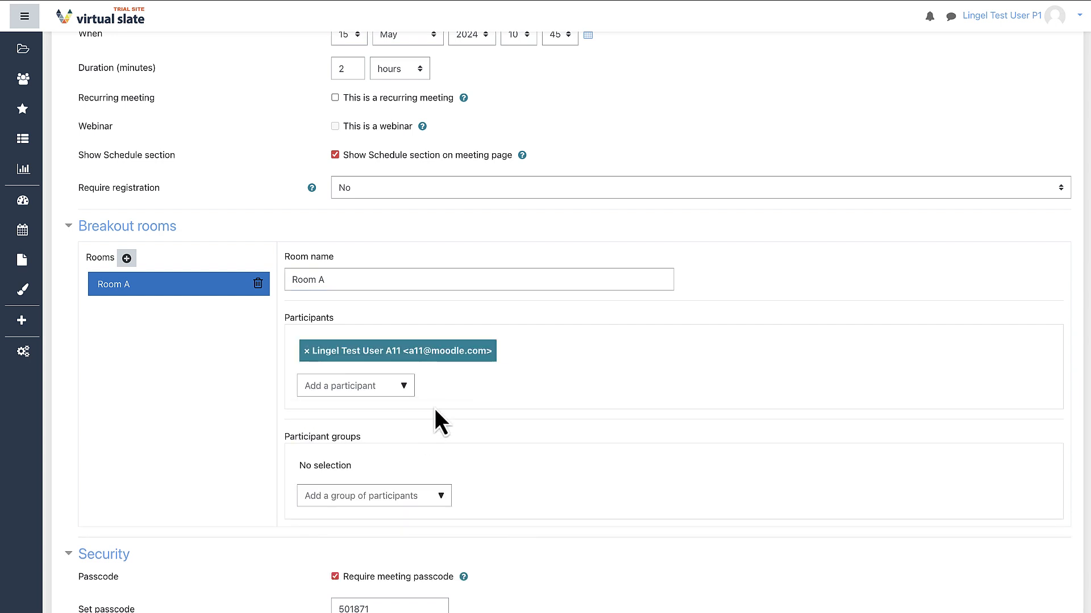